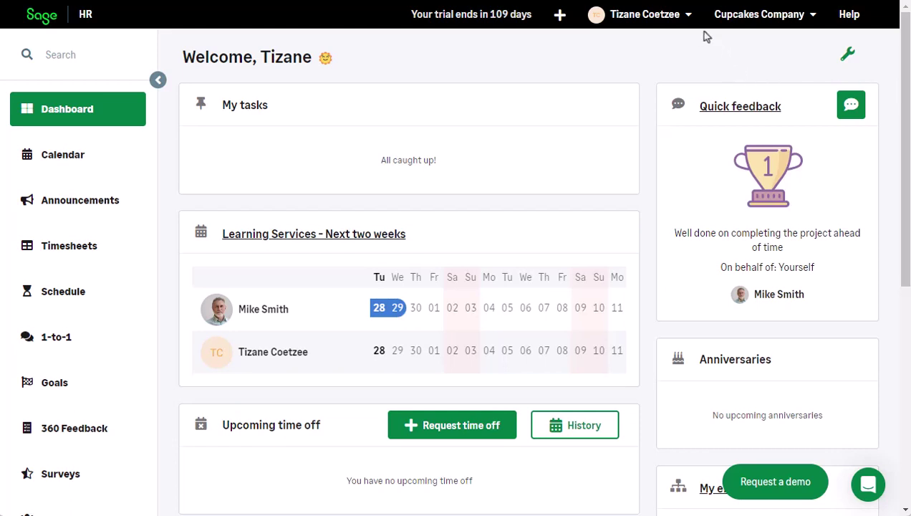
# Go to the company Settings and expand the Recruitment section in the sidebar.
pyautogui.click(687, 16)
pyautogui.click(659, 80)
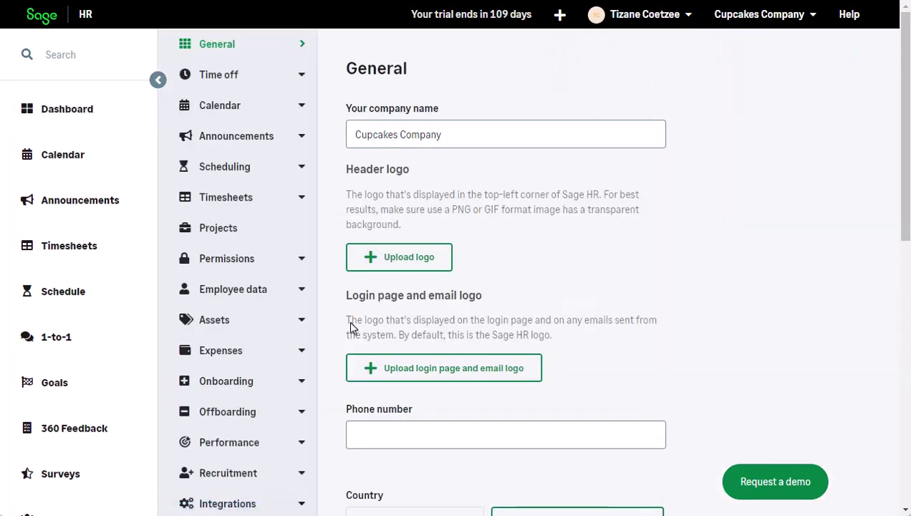
pyautogui.click(303, 478)
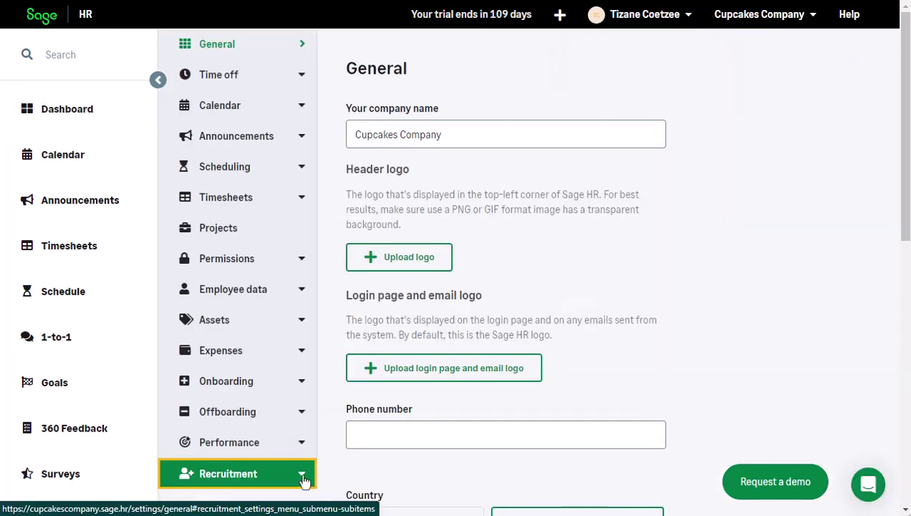
# Make the account owner a recruitment administrator, show the Open positions widget to everyone, and save.
pyautogui.scroll(-3, 303, 480)
pyautogui.click(229, 305)
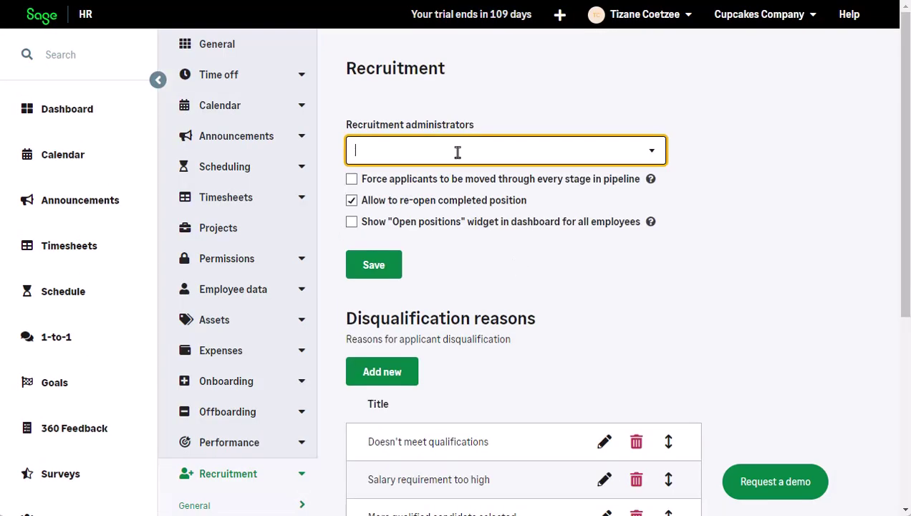
pyautogui.click(457, 151)
pyautogui.click(427, 248)
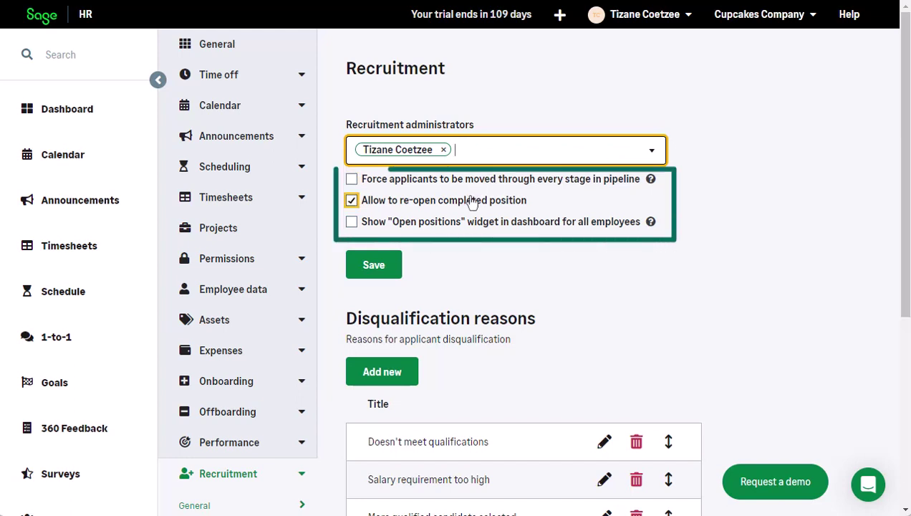
pyautogui.click(352, 222)
pyautogui.scroll(-6, 573, 266)
pyautogui.click(377, 320)
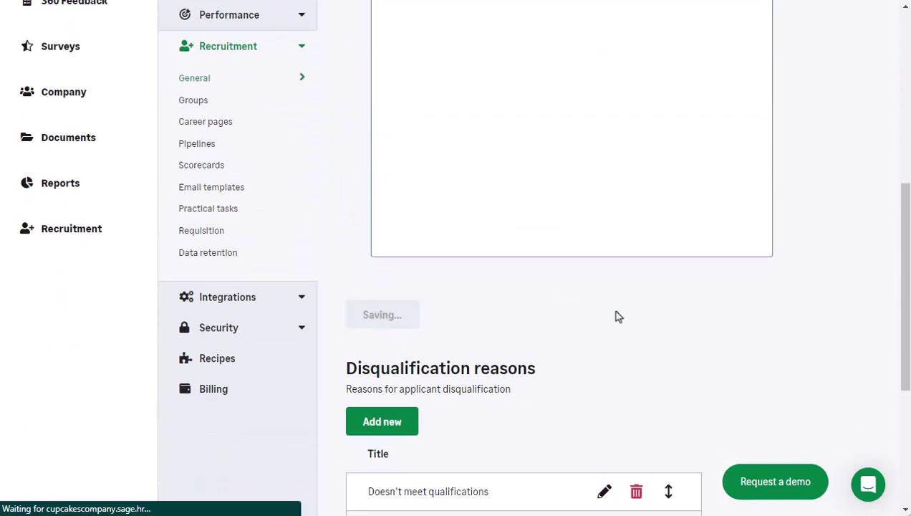
# Add a disqualification reason titled 'Unsuitable CV'.
pyautogui.scroll(-1, 828, 331)
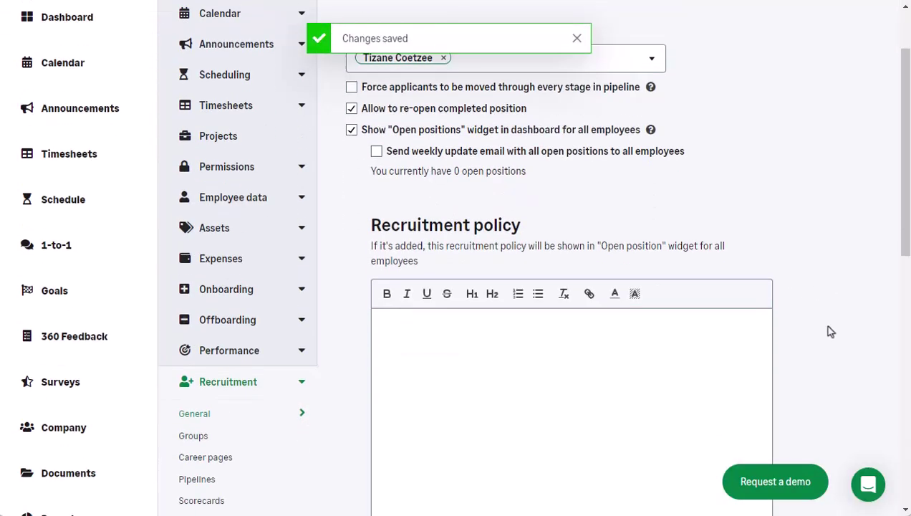
pyautogui.scroll(-9, 827, 332)
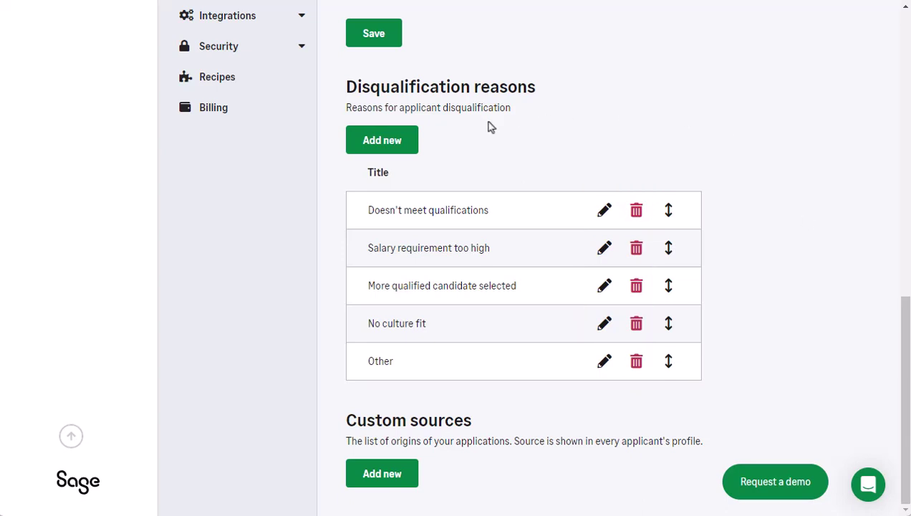
pyautogui.click(393, 142)
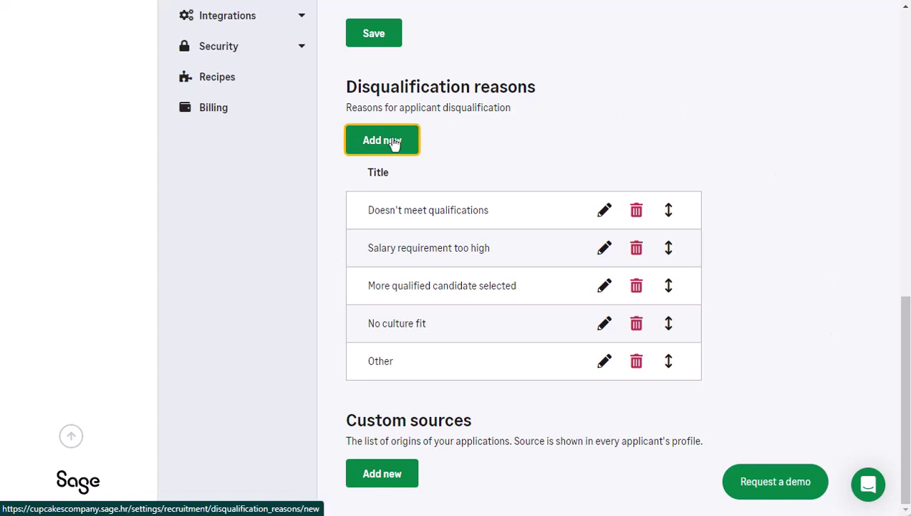
pyautogui.write('Unsuitable CV')
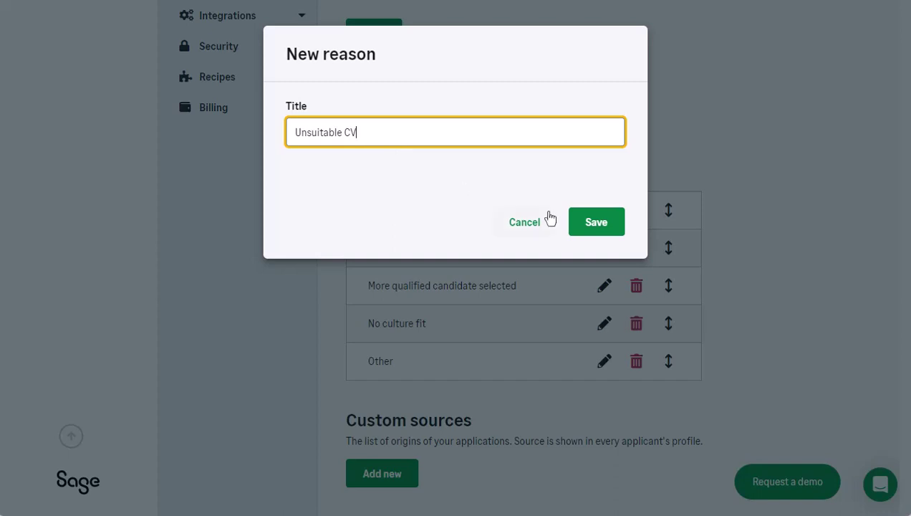
pyautogui.click(592, 229)
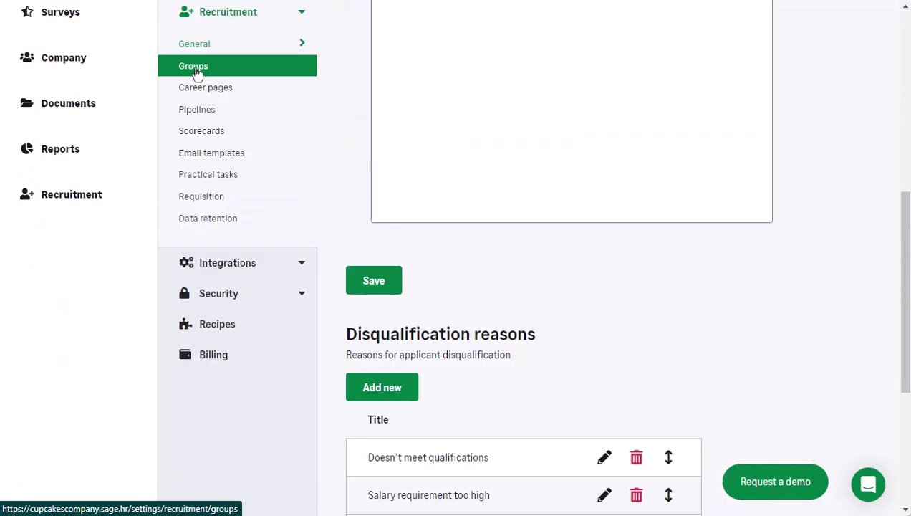
# Make the account owner an administrator of the Cupcakes Company recruitment group.
pyautogui.click(196, 71)
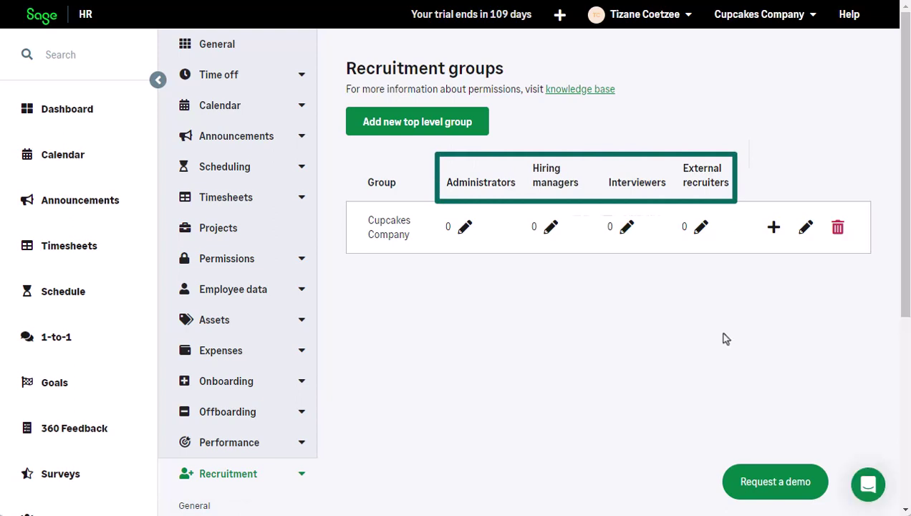
pyautogui.click(465, 228)
pyautogui.click(541, 224)
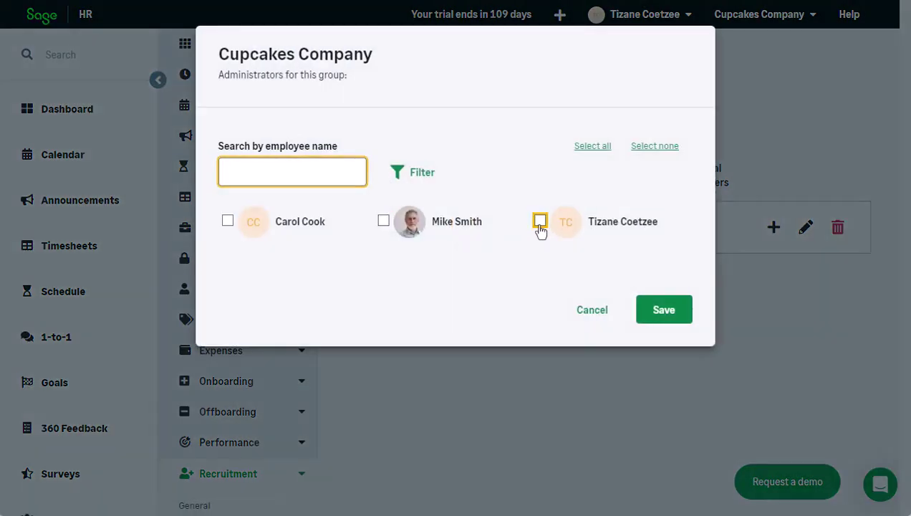
pyautogui.click(668, 322)
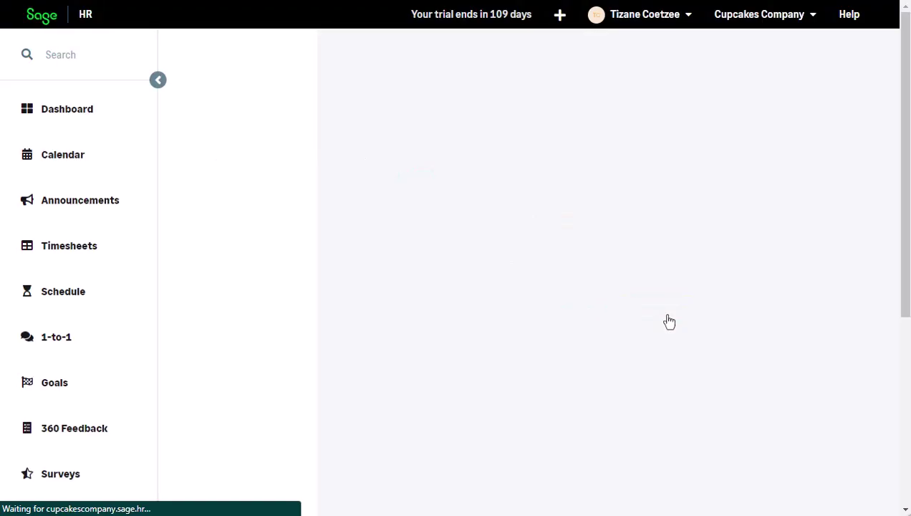
# Assign the second employee as the group's hiring manager.
pyautogui.click(550, 229)
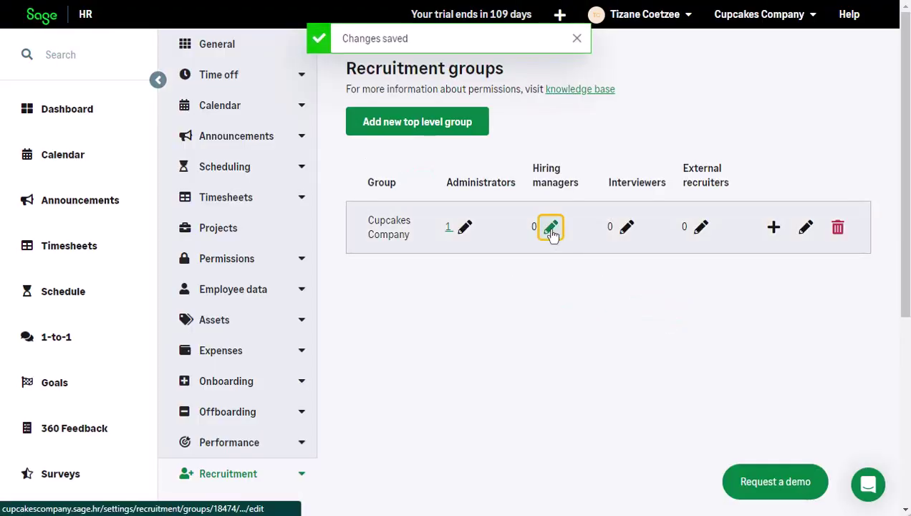
pyautogui.click(384, 222)
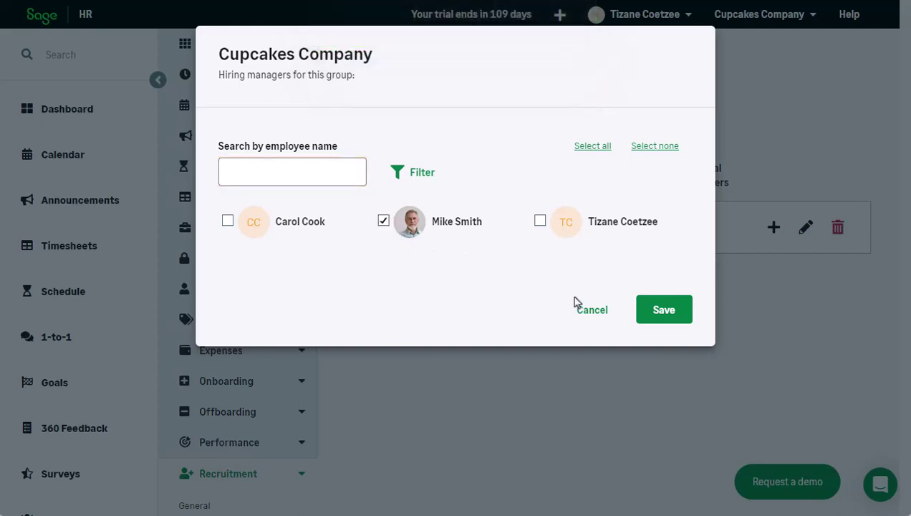
pyautogui.click(664, 313)
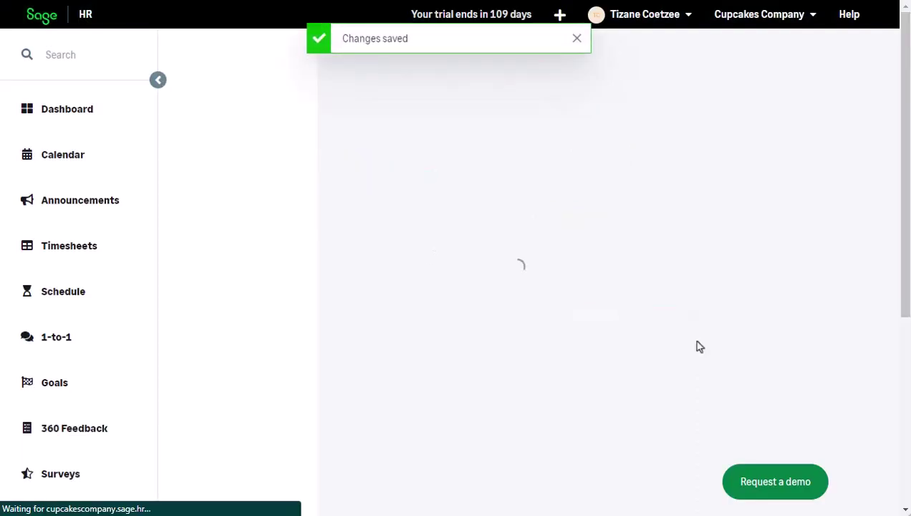
# Add the second employee and the account owner as the group's interviewers.
pyautogui.click(627, 229)
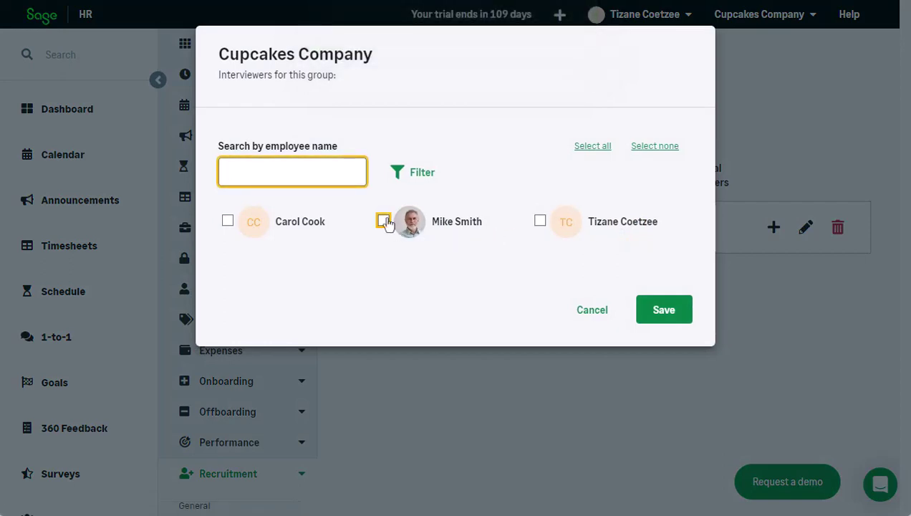
pyautogui.click(384, 221)
pyautogui.click(542, 223)
pyautogui.click(667, 312)
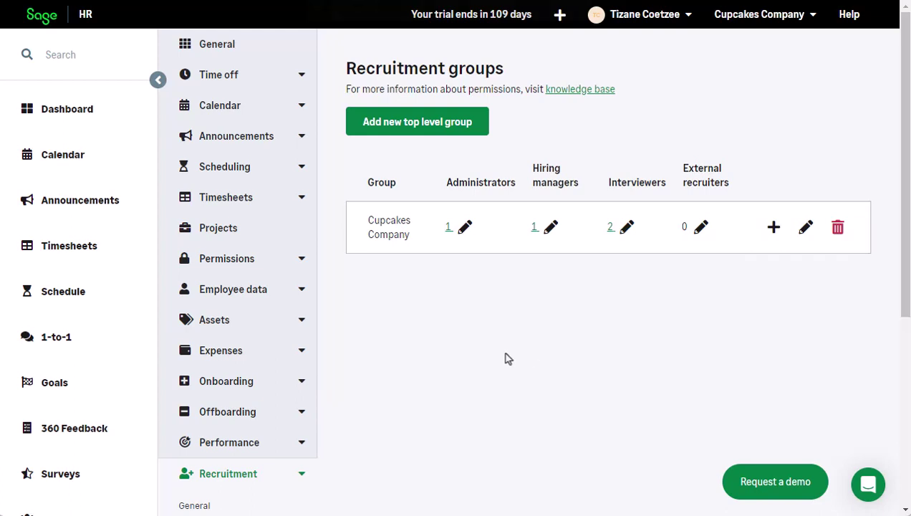
pyautogui.scroll(-3, 321, 360)
# Edit the Cupcakes Company career page settings and save the changes.
pyautogui.click(222, 340)
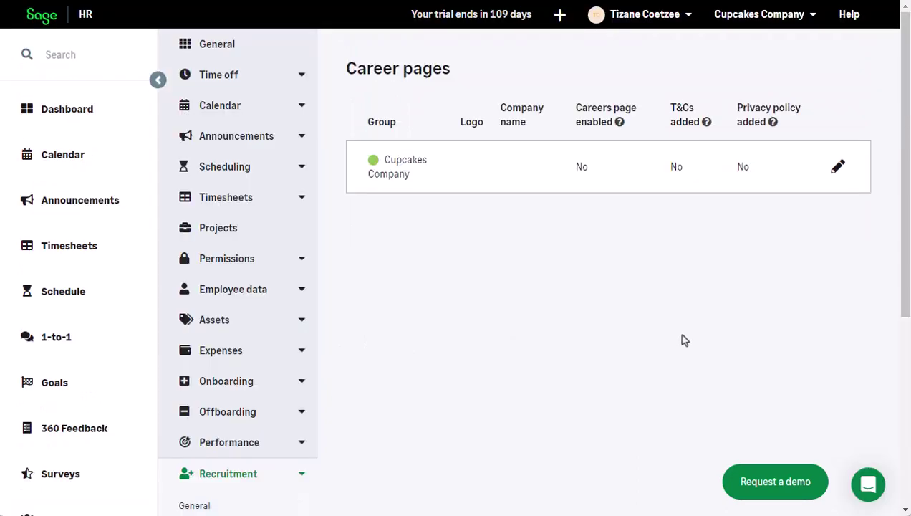
pyautogui.click(838, 169)
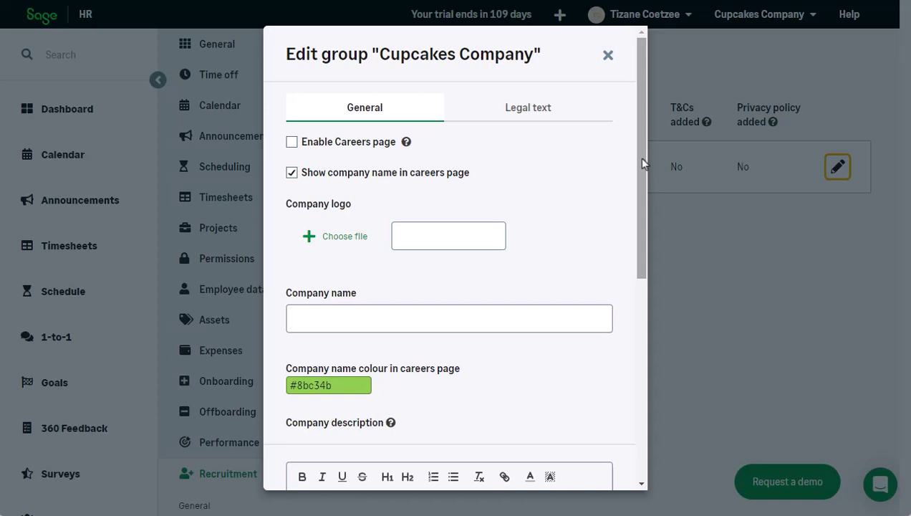
pyautogui.moveTo(643, 163); pyautogui.dragTo(631, 373)
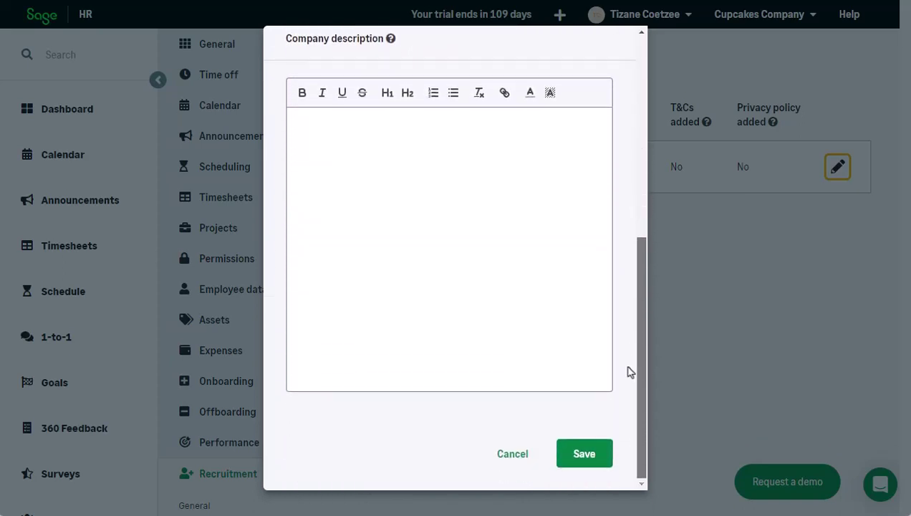
pyautogui.click(600, 456)
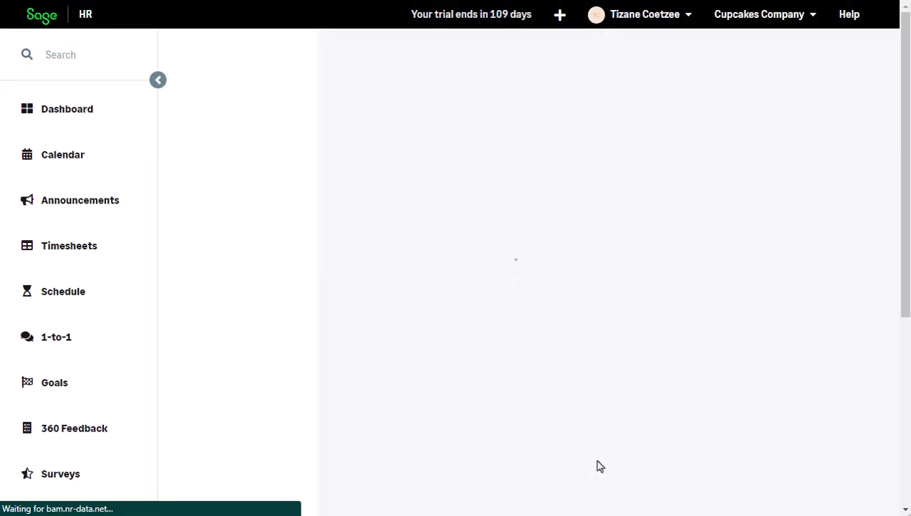
pyautogui.scroll(-3, 269, 429)
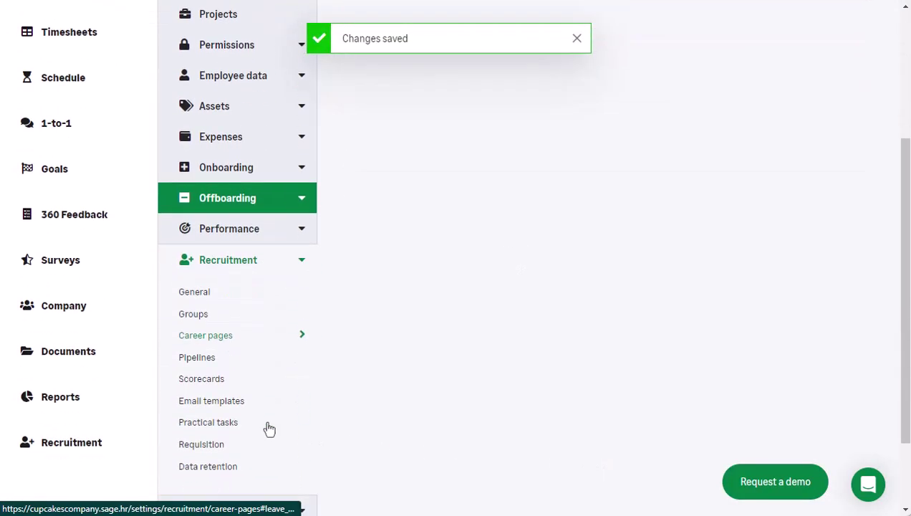
pyautogui.scroll(-1, 269, 429)
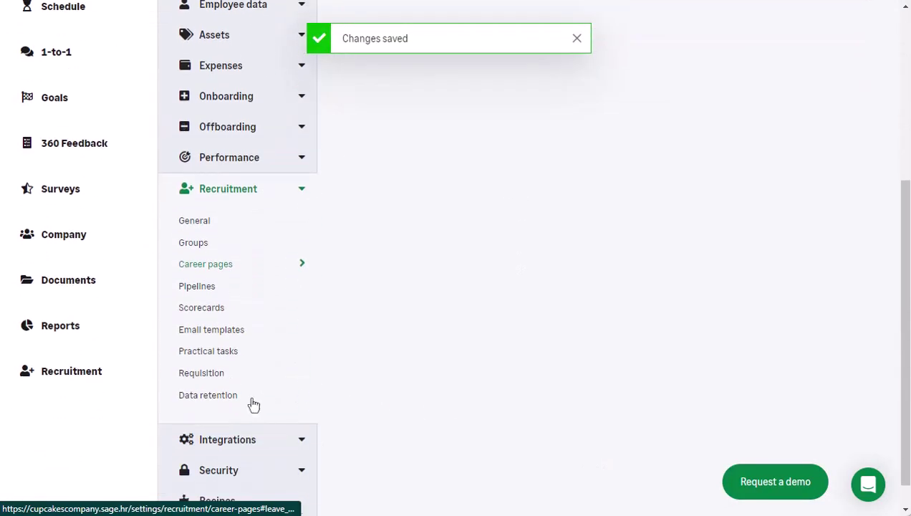
# Review the Pipelines settings and their New, Sourcing, Selection, Offer and Hired categories.
pyautogui.click(221, 299)
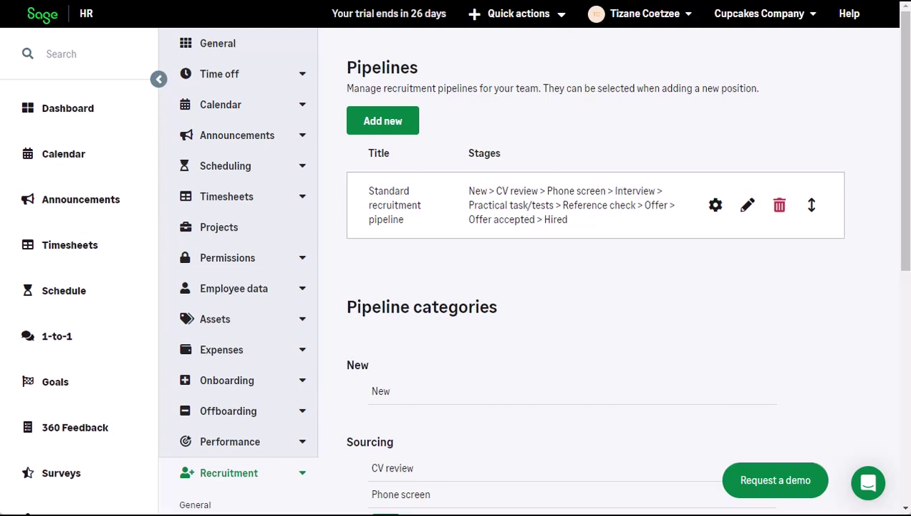
pyautogui.moveTo(904, 267); pyautogui.dragTo(901, 501)
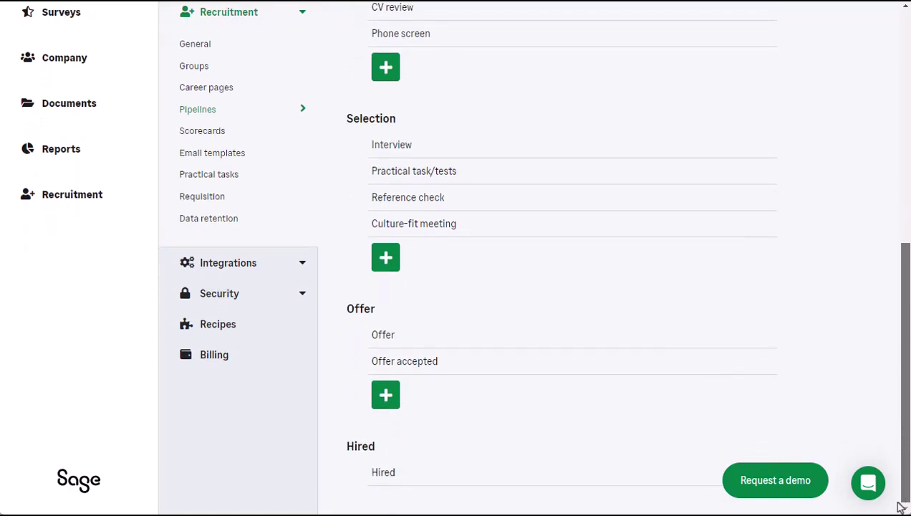
pyautogui.moveTo(902, 506); pyautogui.dragTo(901, 403)
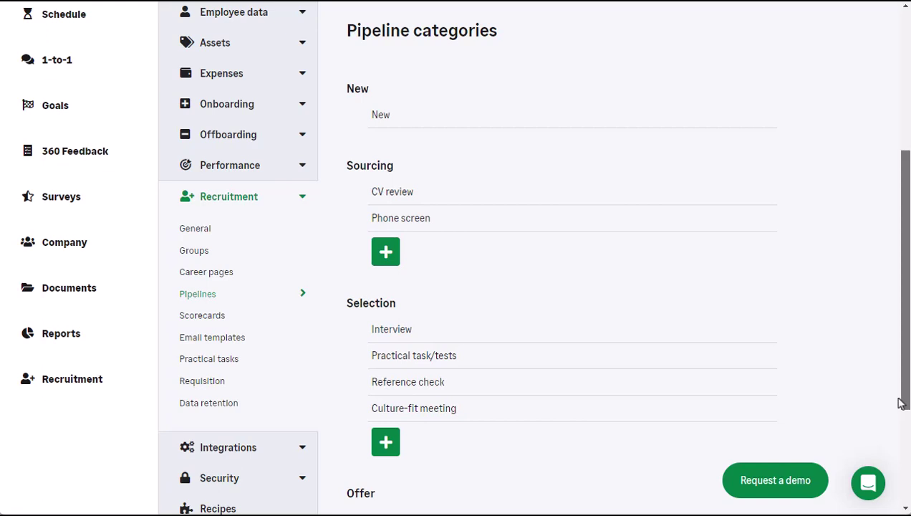
# Add a 'Schedule Interview' stage under the Sourcing category.
pyautogui.click(386, 265)
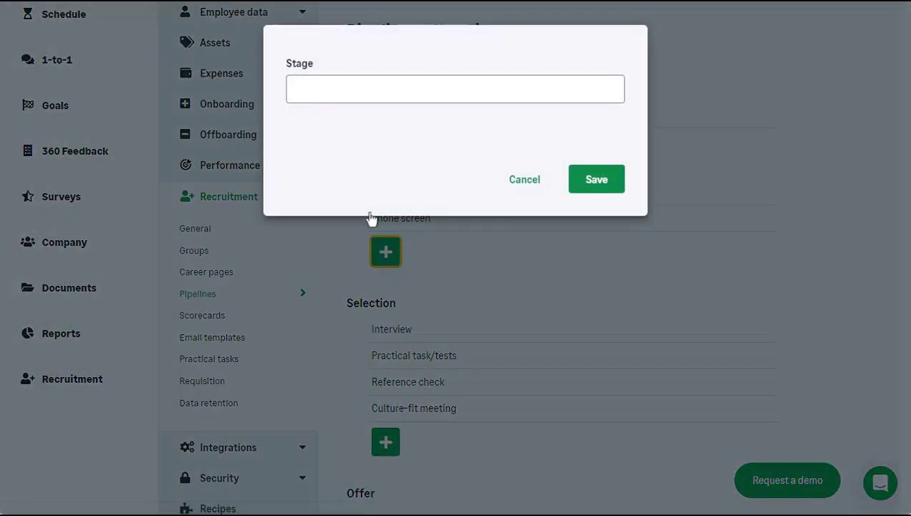
pyautogui.click(330, 93)
pyautogui.write('Schedule Interview')
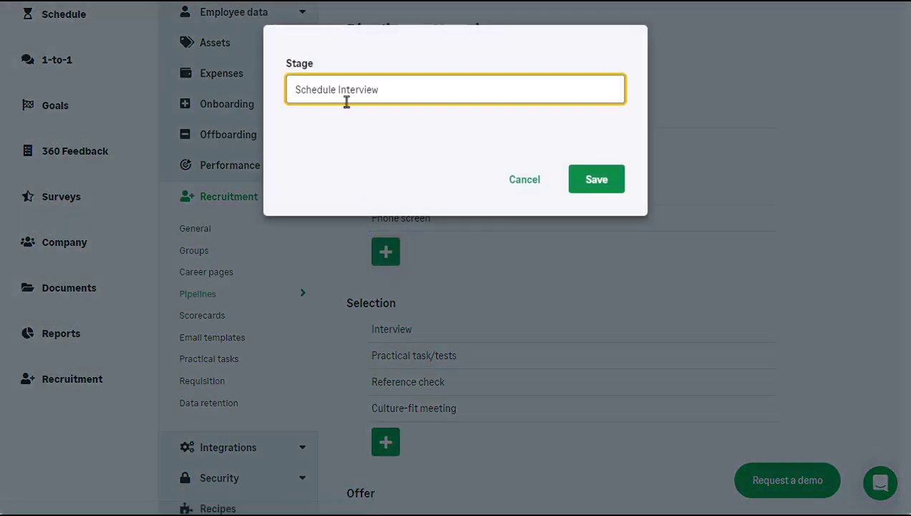
pyautogui.click(607, 194)
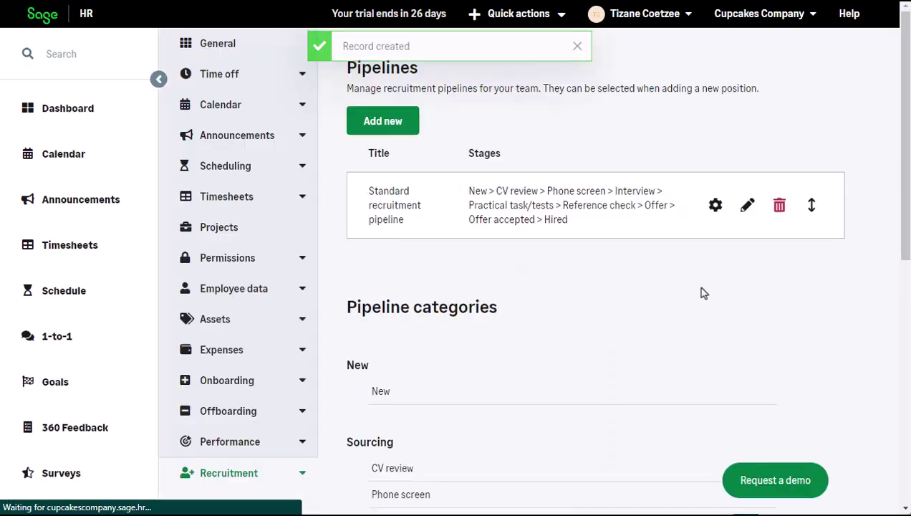
pyautogui.moveTo(904, 165); pyautogui.dragTo(901, 296)
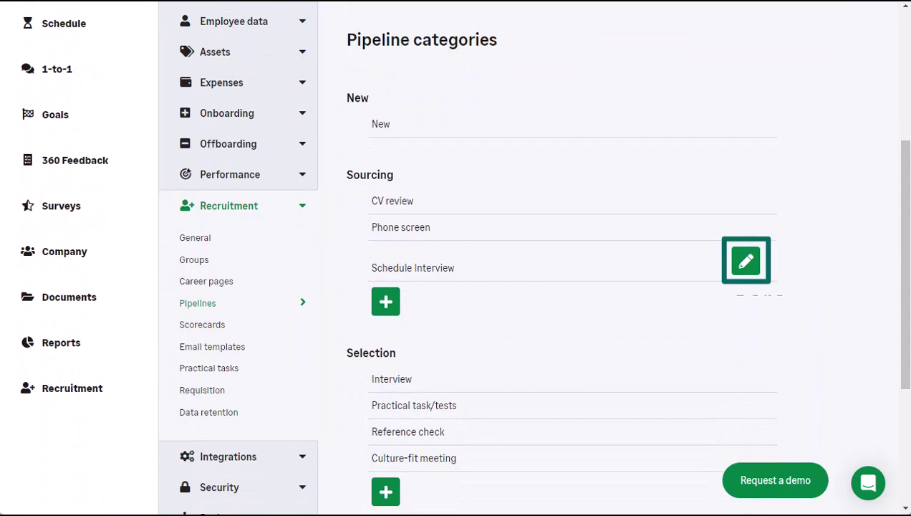
pyautogui.moveTo(901, 297); pyautogui.dragTo(904, 154)
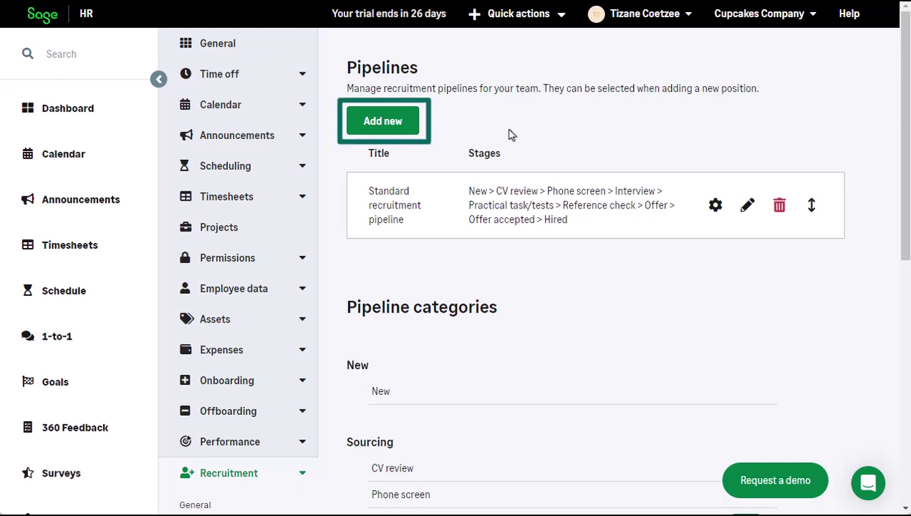
# Create a 'Manager' pipeline: Schedule Interview required, Phone screen and Practical task/tests optional.
pyautogui.click(392, 133)
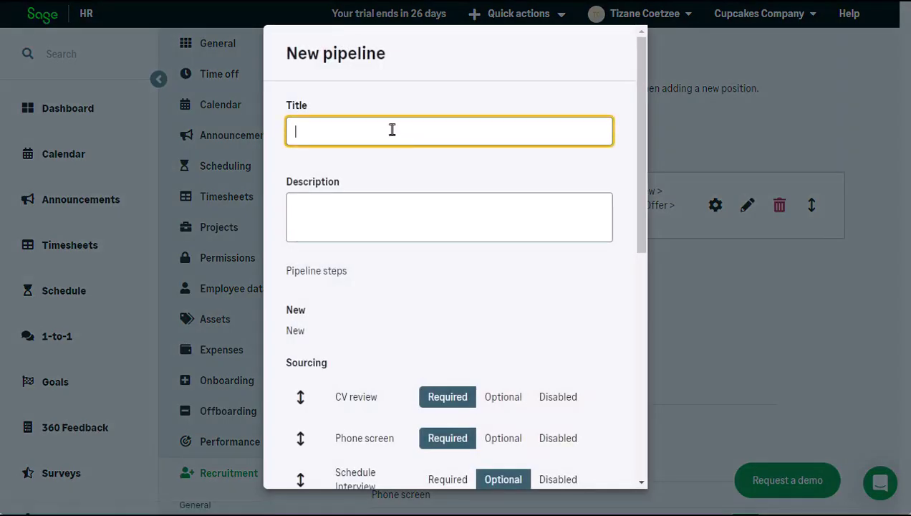
pyautogui.write('Managers')
pyautogui.moveTo(642, 240); pyautogui.dragTo(640, 345)
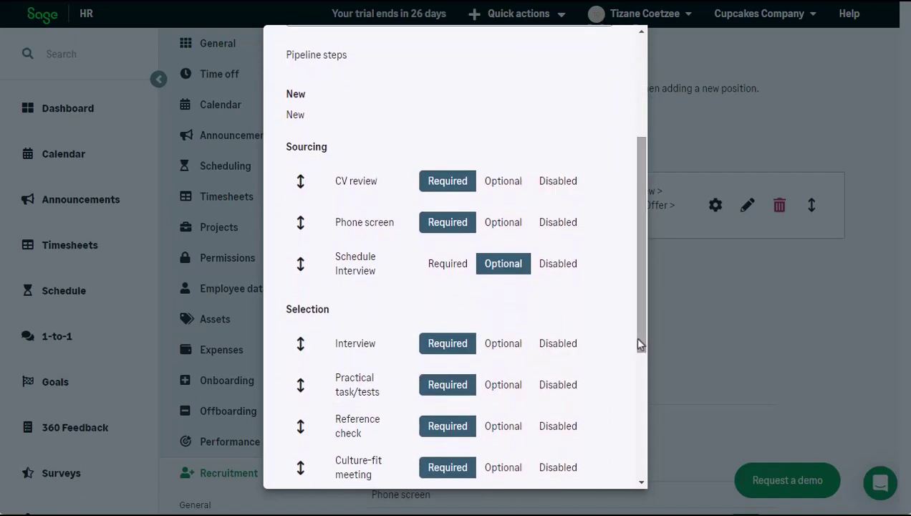
pyautogui.click(450, 269)
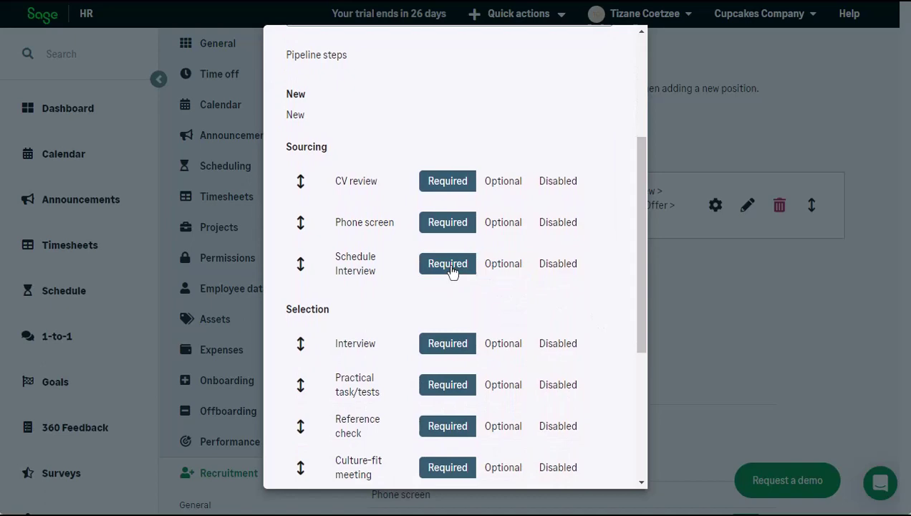
pyautogui.click(512, 224)
pyautogui.moveTo(641, 293); pyautogui.dragTo(641, 372)
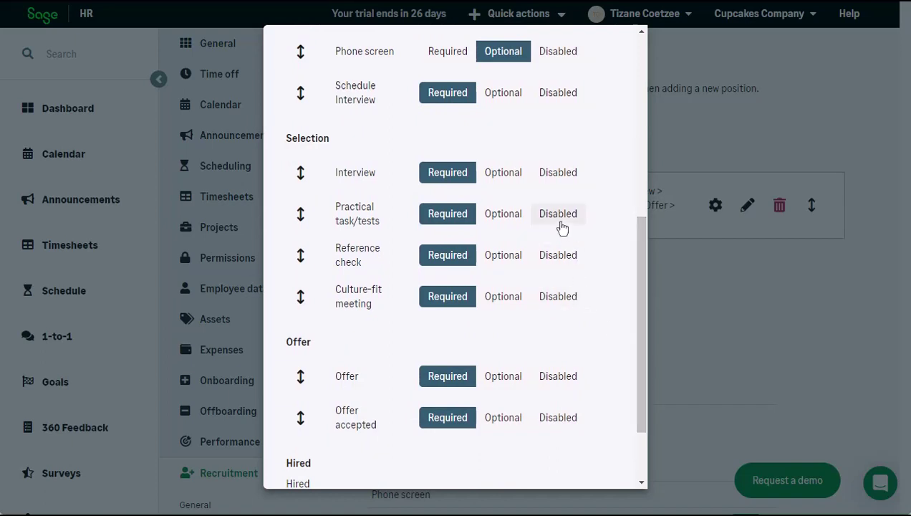
pyautogui.click(506, 216)
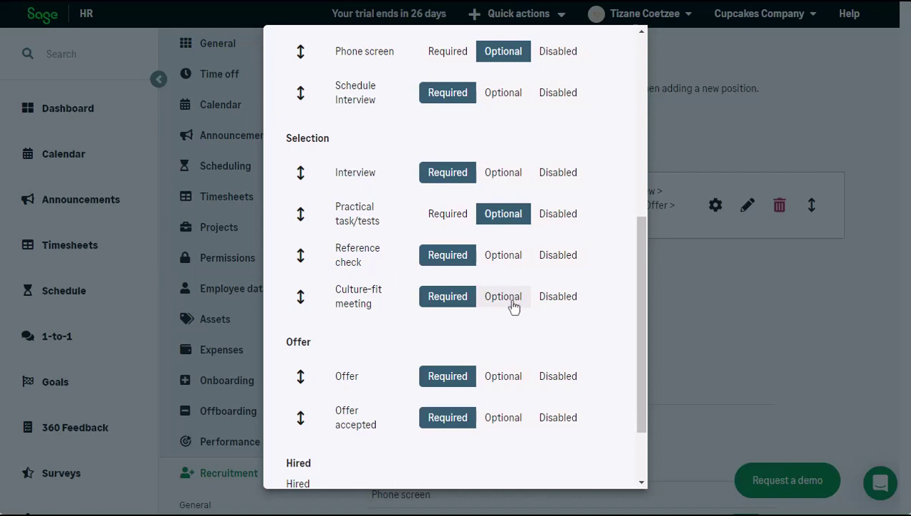
pyautogui.moveTo(644, 321); pyautogui.dragTo(642, 373)
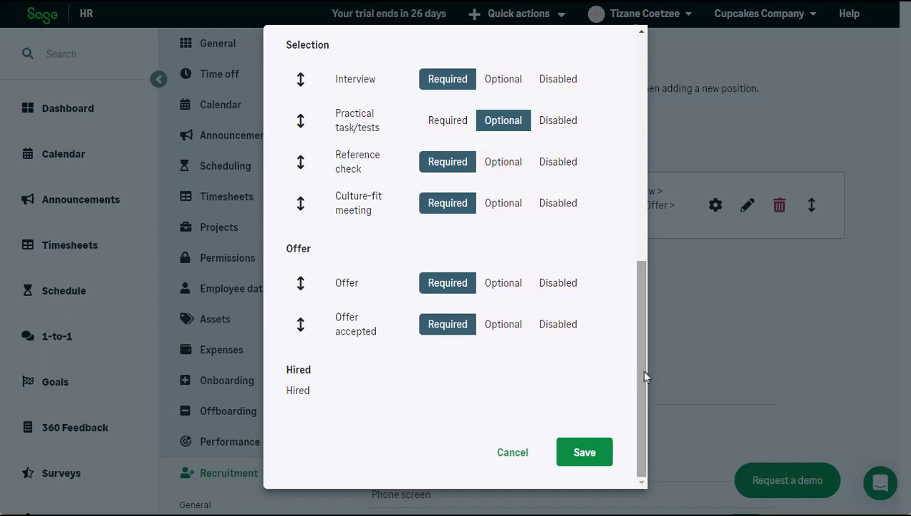
pyautogui.click(594, 461)
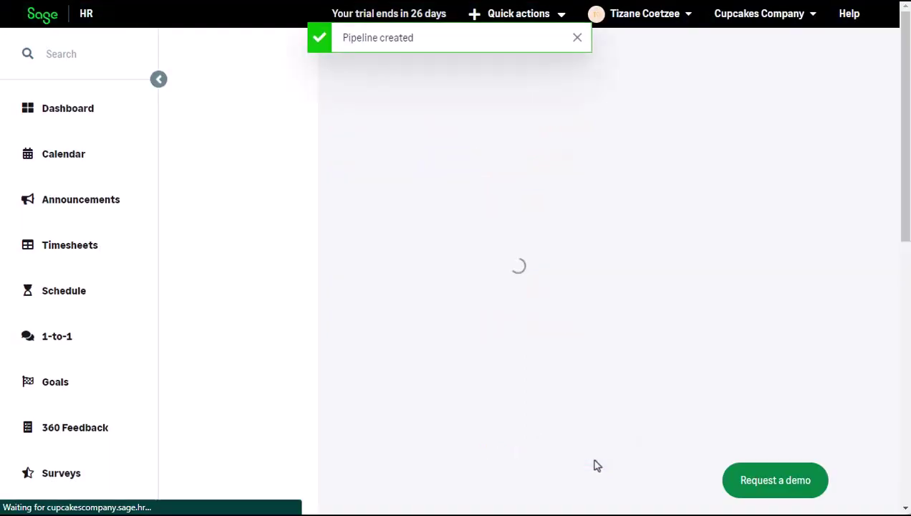
pyautogui.scroll(-4, 302, 454)
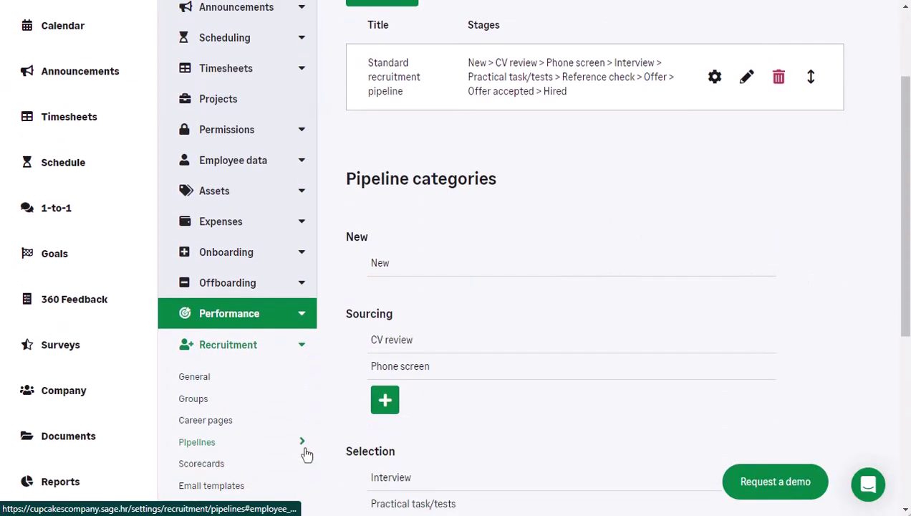
# Delete the Culture fit section from the Generic scorecard and save it.
pyautogui.click(224, 315)
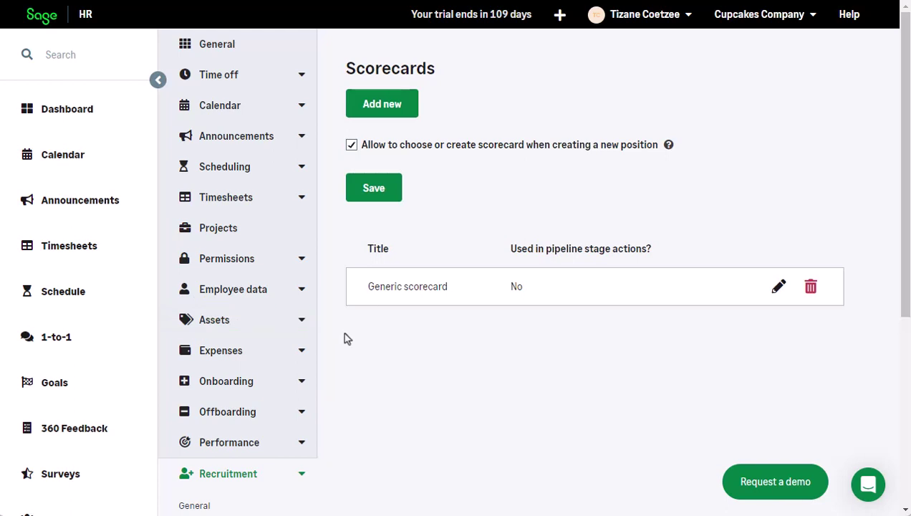
pyautogui.click(779, 288)
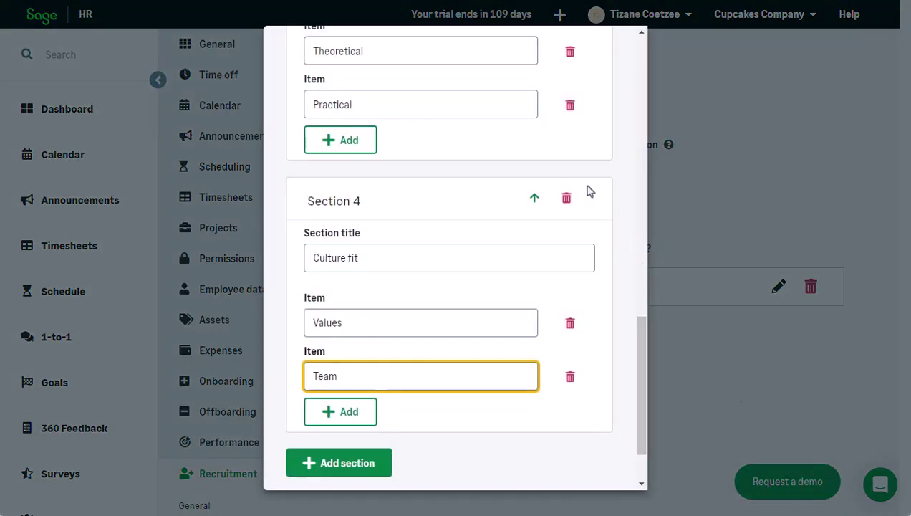
pyautogui.click(567, 201)
pyautogui.moveTo(642, 432)
pyautogui.mouseDown()
pyautogui.moveTo(645, 173)
pyautogui.moveTo(636, 434)
pyautogui.mouseUp()
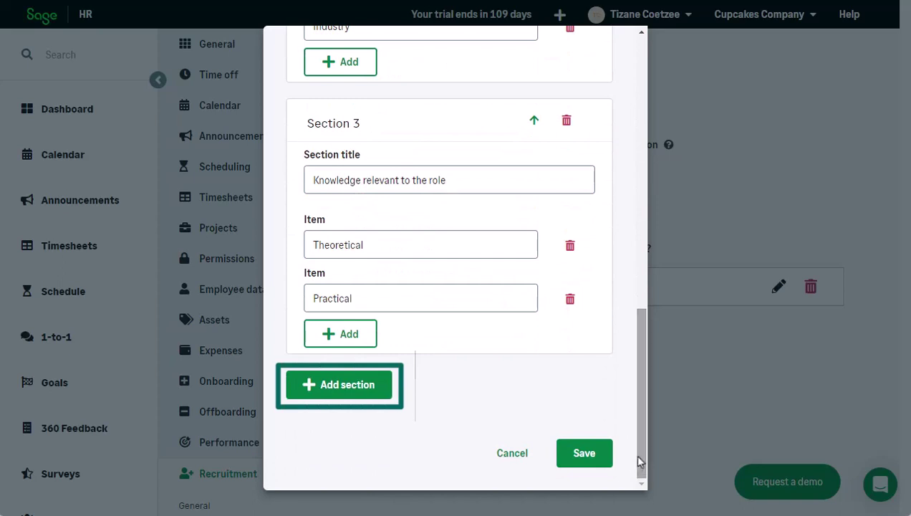
pyautogui.click(586, 454)
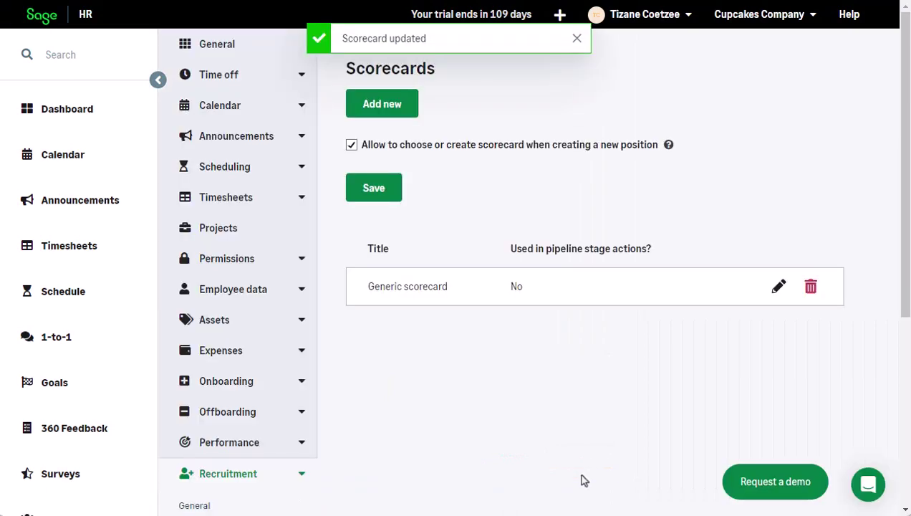
pyautogui.scroll(-4, 279, 342)
pyautogui.click(277, 334)
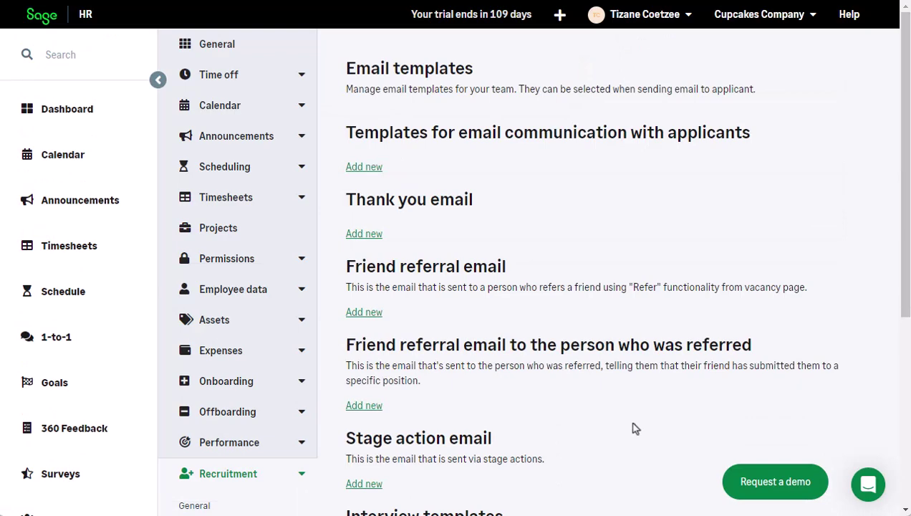
# Start a new Thank you email template with title and subject 'Thank you'.
pyautogui.moveTo(903, 240)
pyautogui.mouseDown()
pyautogui.moveTo(897, 382)
pyautogui.moveTo(897, 230)
pyautogui.mouseUp()
pyautogui.click(363, 235)
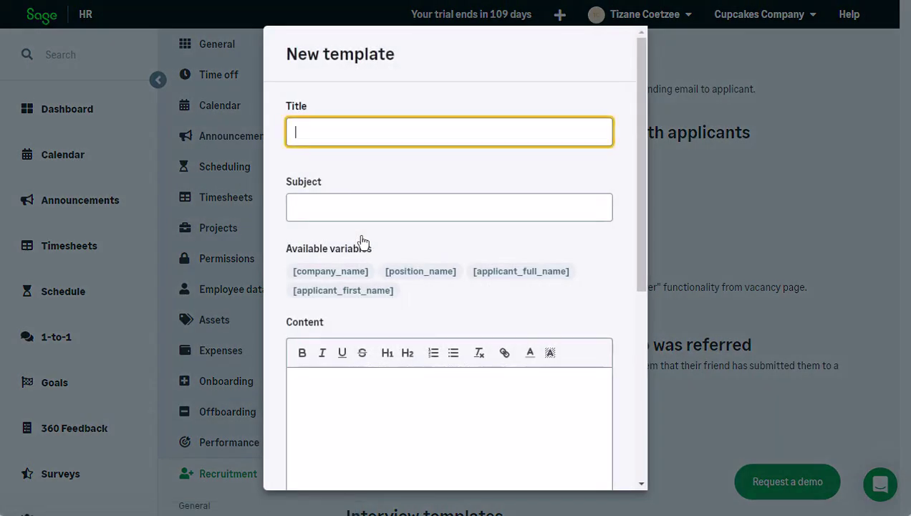
pyautogui.write('Thank y')
pyautogui.moveTo(349, 131); pyautogui.dragTo(291, 134)
pyautogui.hotkey('ctrl', 'c')
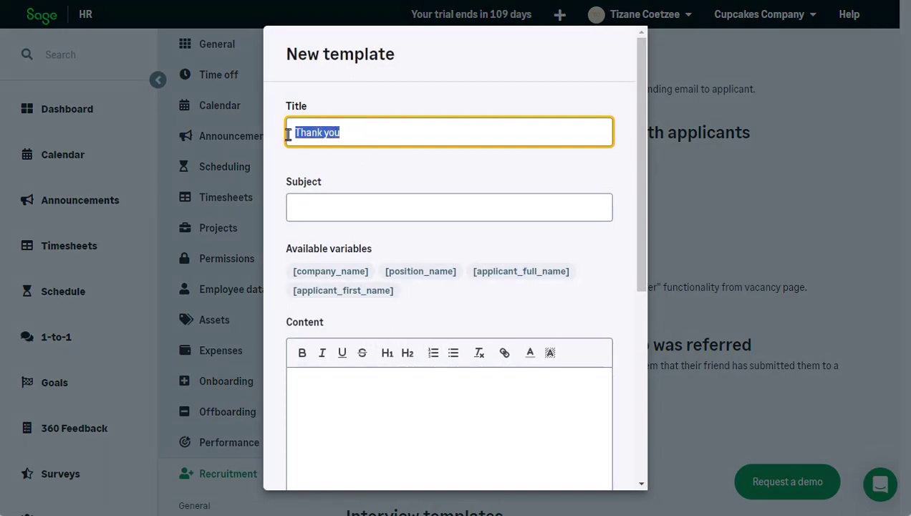
pyautogui.click(307, 203)
pyautogui.hotkey('ctrl', 'v')
pyautogui.click(605, 254)
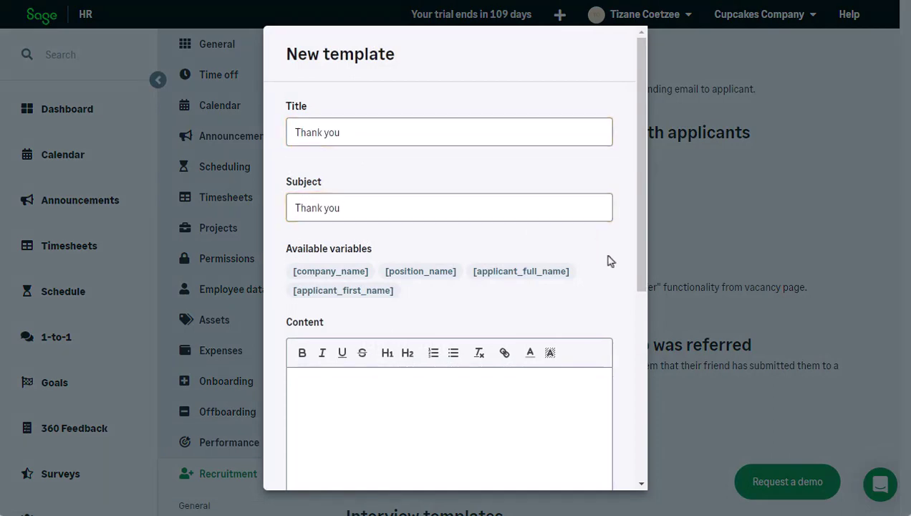
# Write the body 'Thank you for your application' and save the template.
pyautogui.moveTo(643, 228); pyautogui.dragTo(582, 273)
pyautogui.scroll(-1, 582, 272)
pyautogui.click(334, 252)
pyautogui.write('Thank you for your application')
pyautogui.moveTo(642, 305); pyautogui.dragTo(643, 407)
pyautogui.click(591, 459)
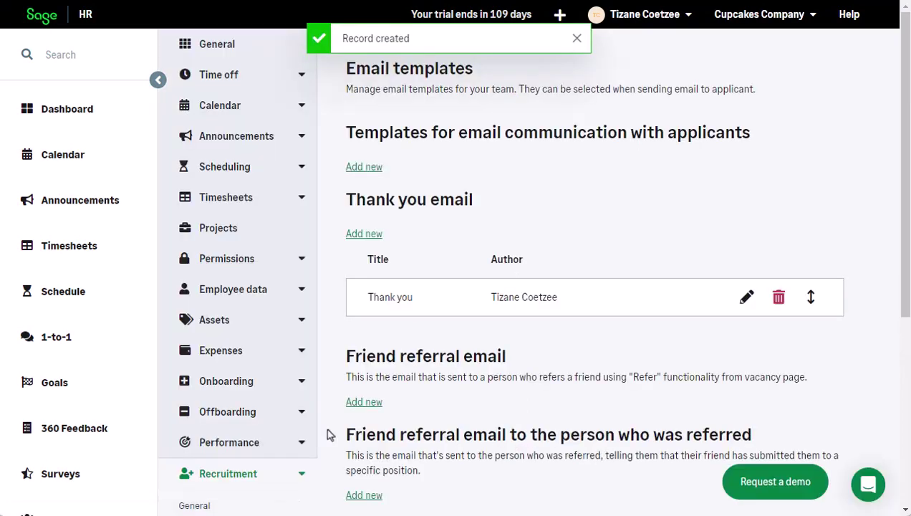
pyautogui.scroll(-4, 323, 424)
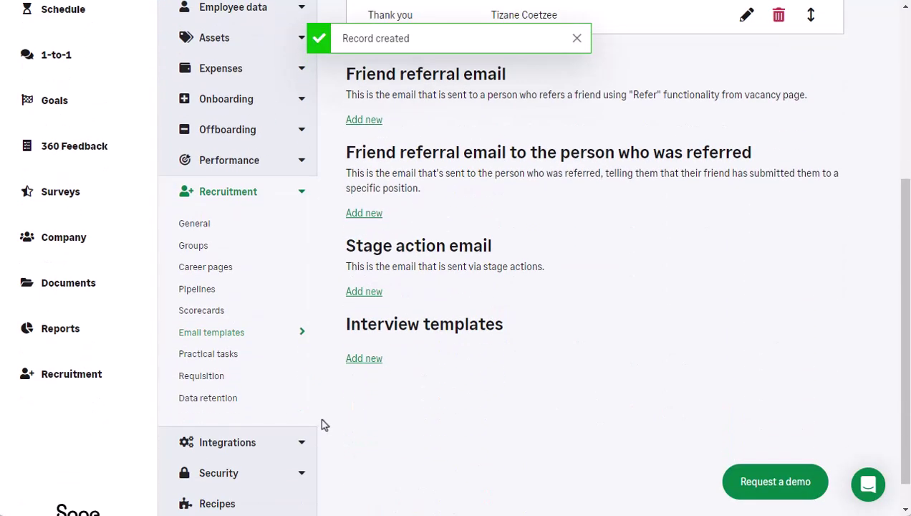
pyautogui.scroll(-1, 324, 424)
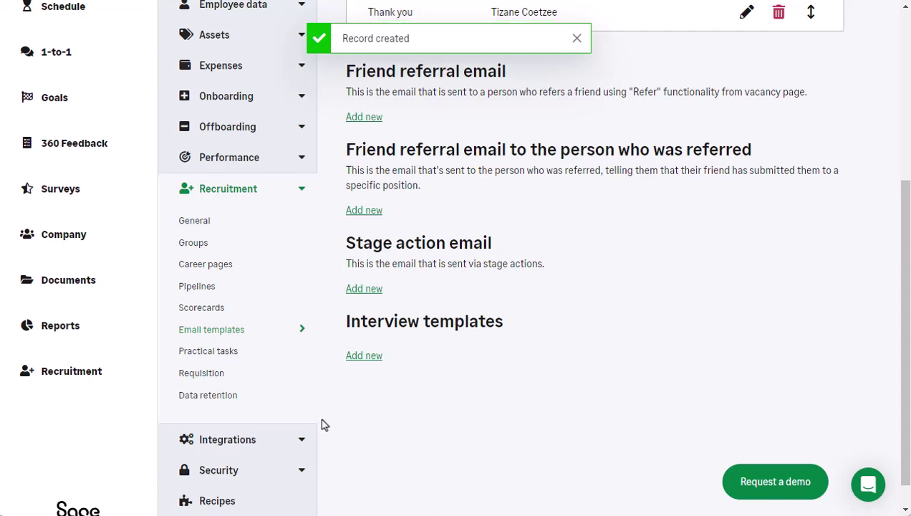
pyautogui.click(235, 362)
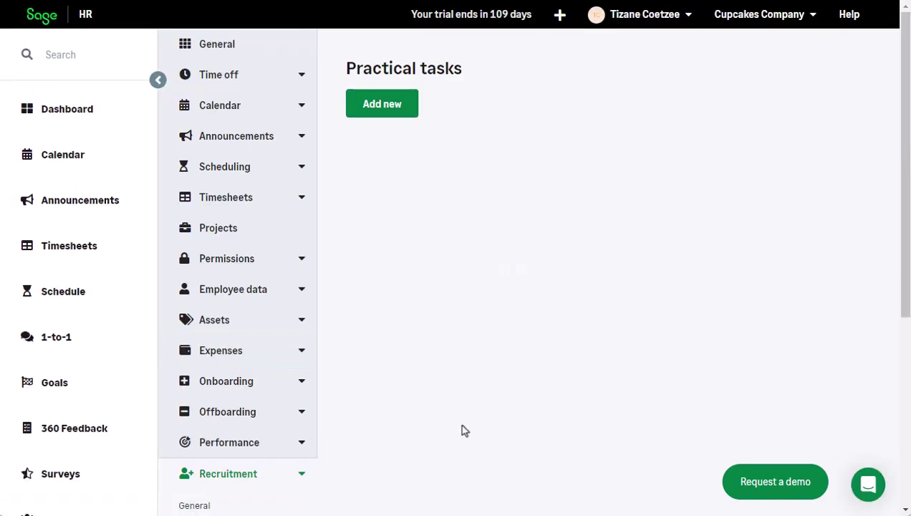
# Create a 'Video Check' practical task with subject and description 'Video check for interview'.
pyautogui.click(382, 106)
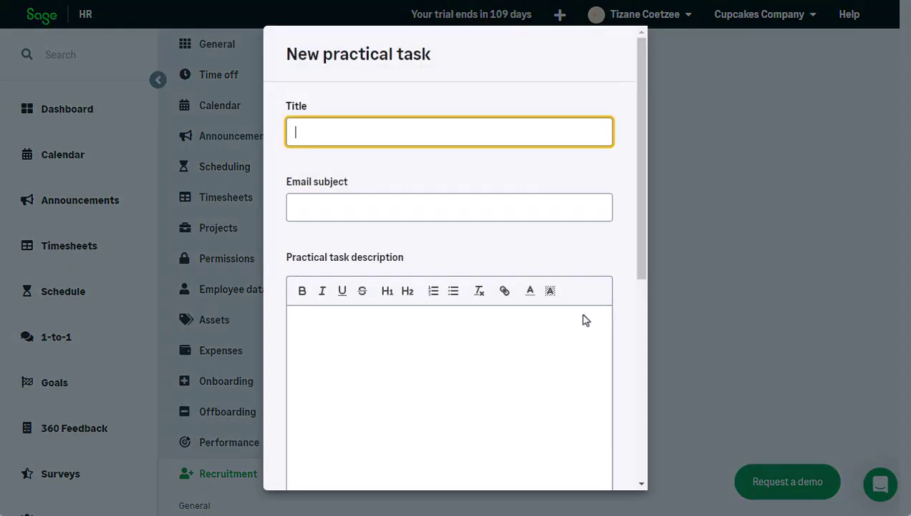
pyautogui.write('Video Check')
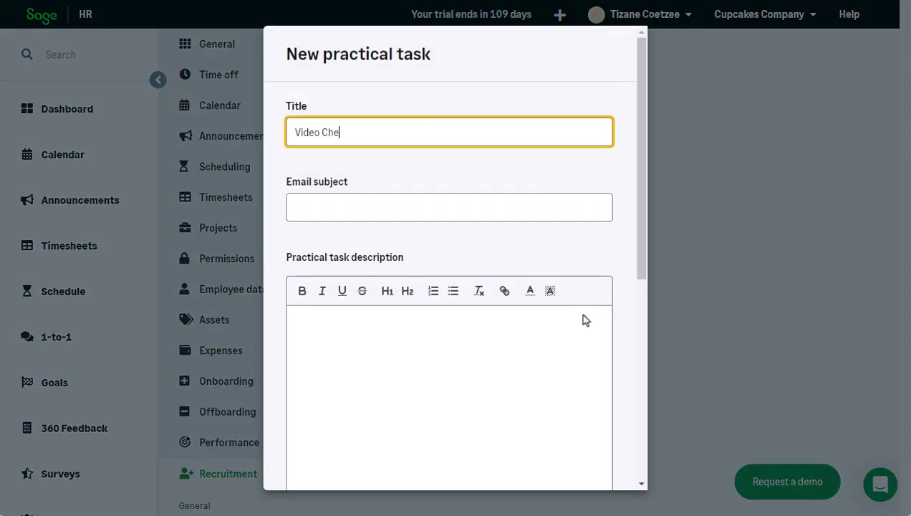
pyautogui.press('Tab')
pyautogui.write('Video check for interview')
pyautogui.click(348, 327)
pyautogui.write('Video check for interview')
pyautogui.moveTo(640, 218); pyautogui.dragTo(644, 417)
pyautogui.click(598, 464)
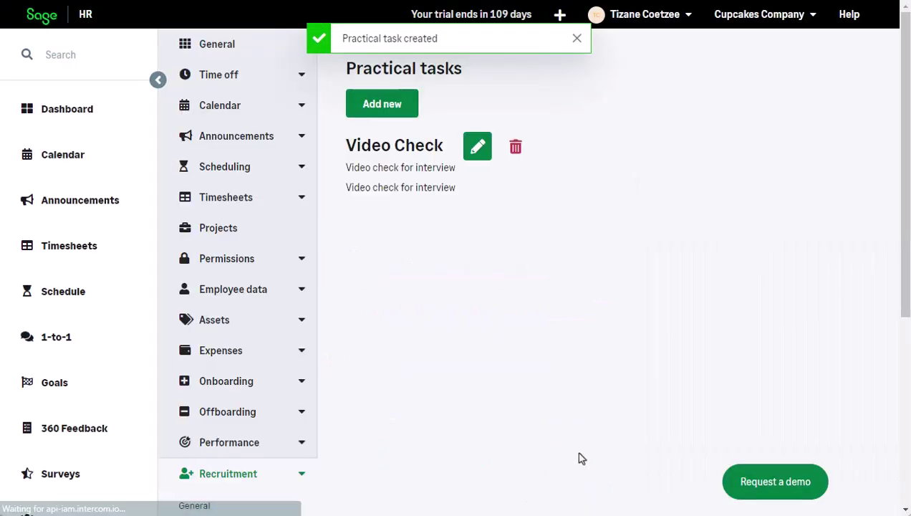
pyautogui.scroll(-1, 364, 402)
pyautogui.scroll(-5, 364, 401)
pyautogui.click(212, 347)
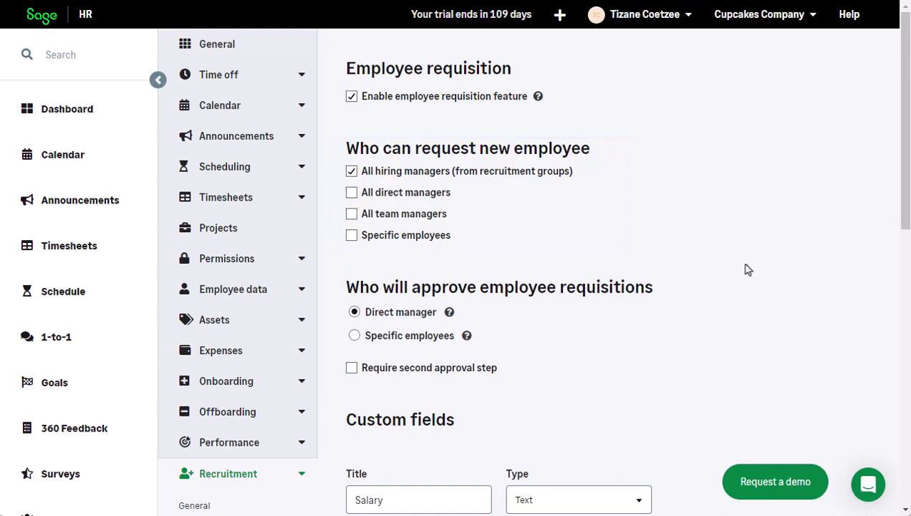
# Save the requisition settings with the Salary, Date to fill and Comments custom fields.
pyautogui.scroll(-4, 805, 324)
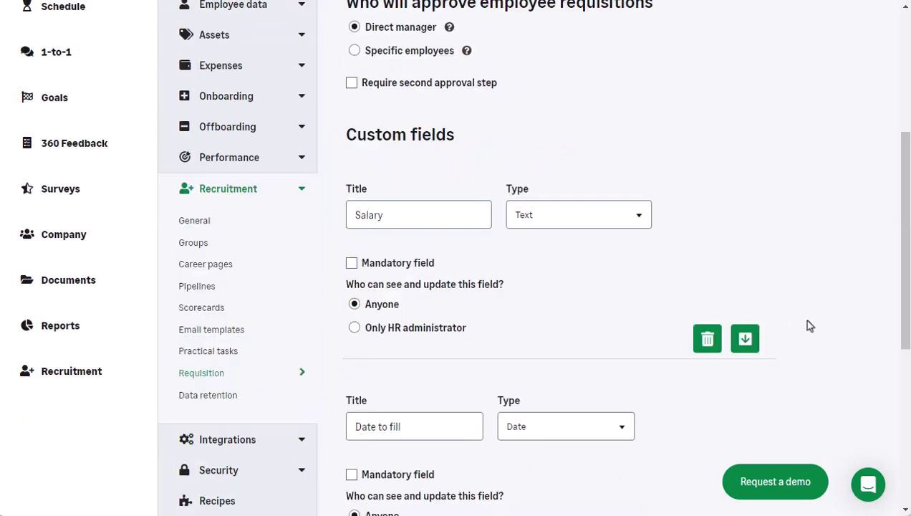
pyautogui.scroll(-1, 810, 326)
pyautogui.scroll(-4, 810, 326)
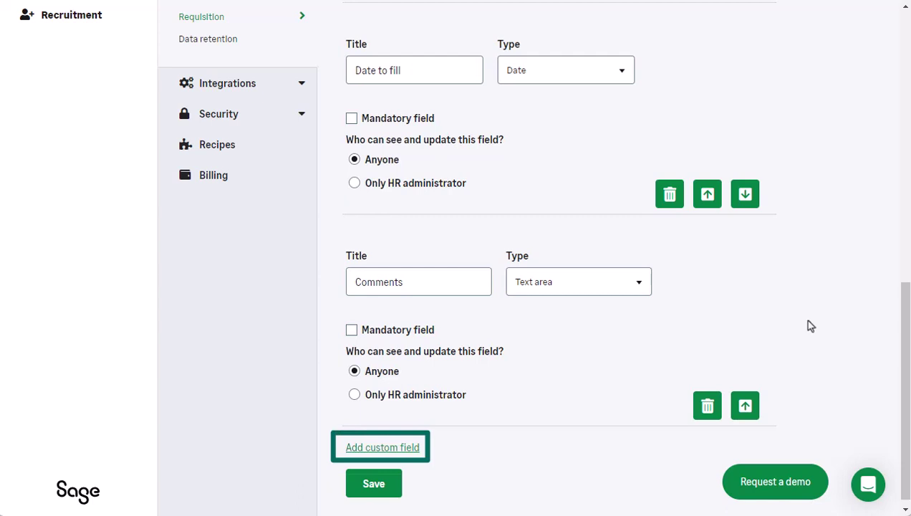
pyautogui.scroll(-1, 808, 322)
pyautogui.click(363, 486)
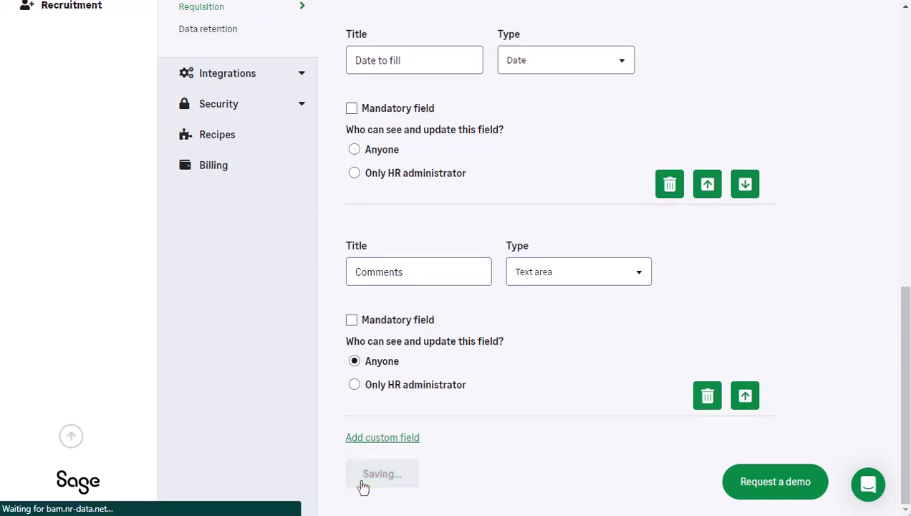
# Go to the Data retention settings page.
pyautogui.scroll(-1, 335, 418)
pyautogui.scroll(-2, 335, 419)
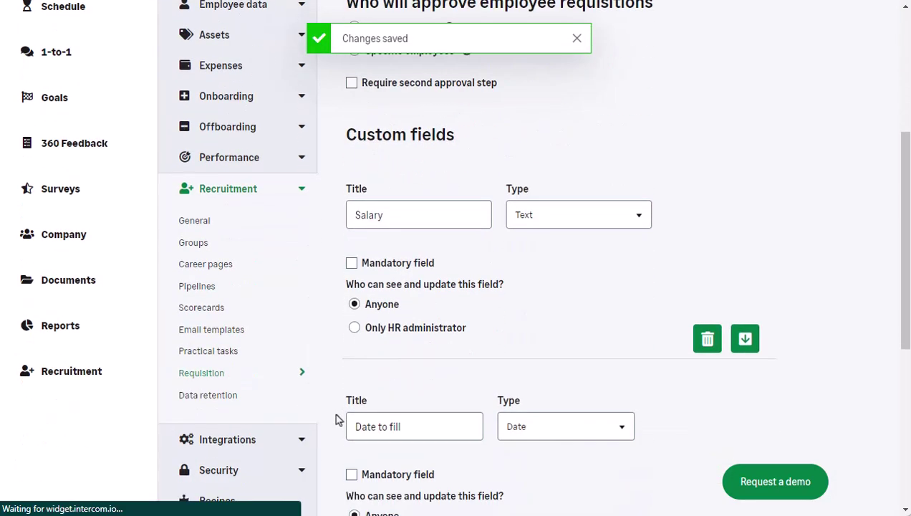
pyautogui.click(198, 407)
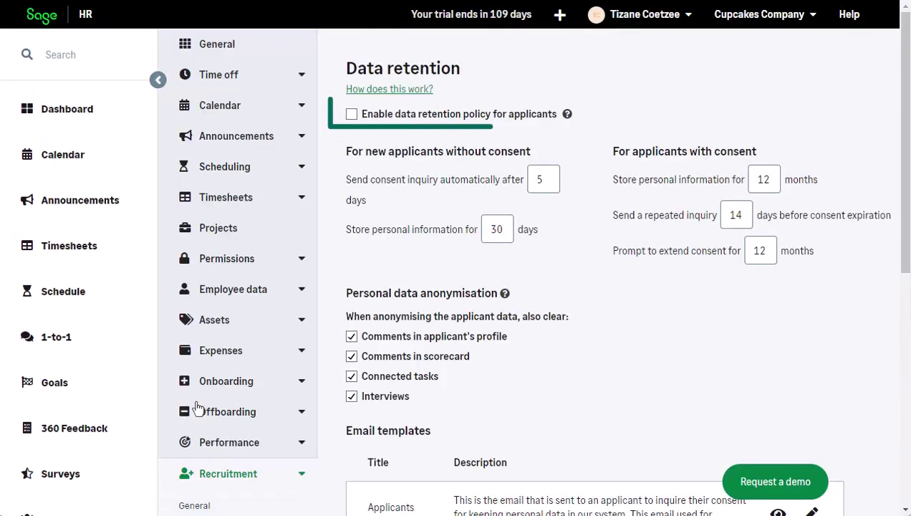
# Enable the applicant data retention policy with 12-month consent storage and save it.
pyautogui.click(351, 116)
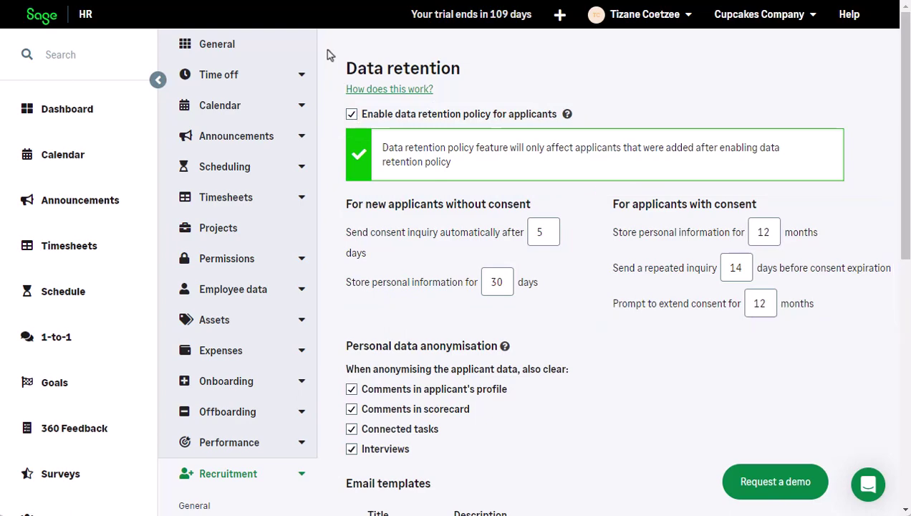
pyautogui.scroll(-3, 625, 368)
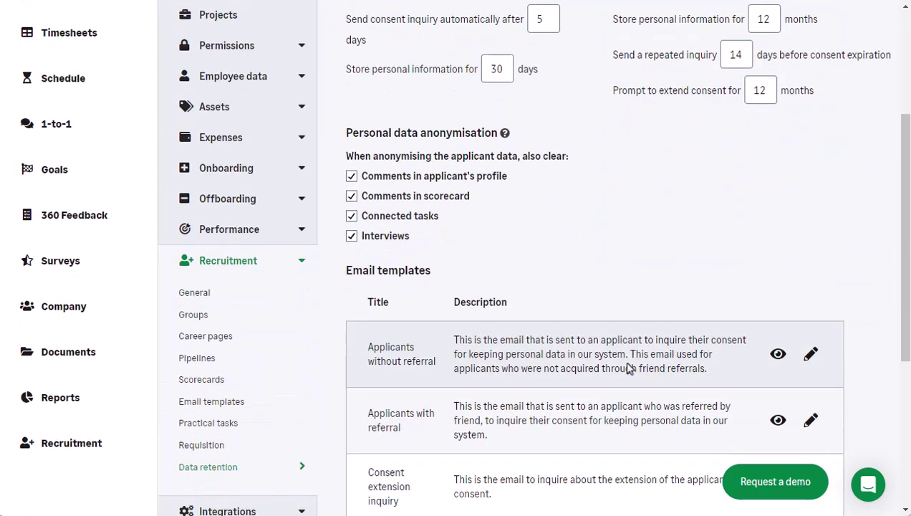
pyautogui.scroll(-2, 830, 220)
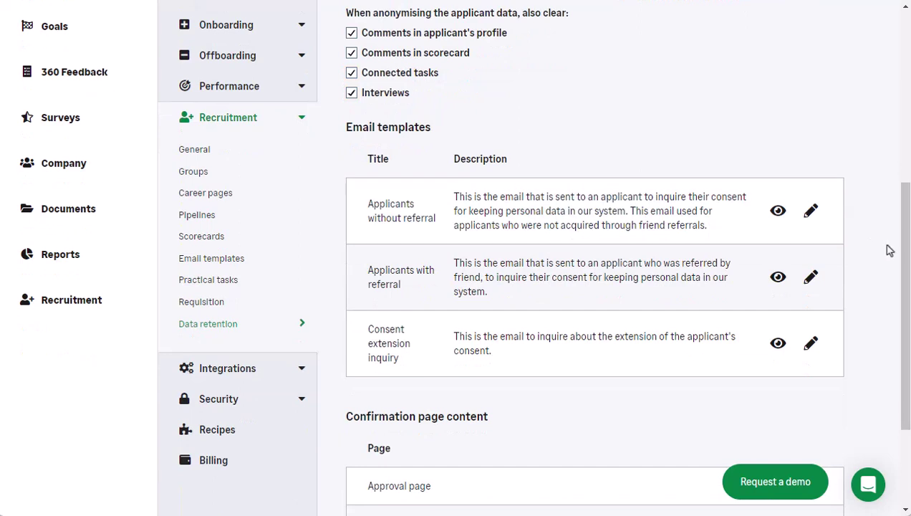
pyautogui.scroll(-3, 889, 250)
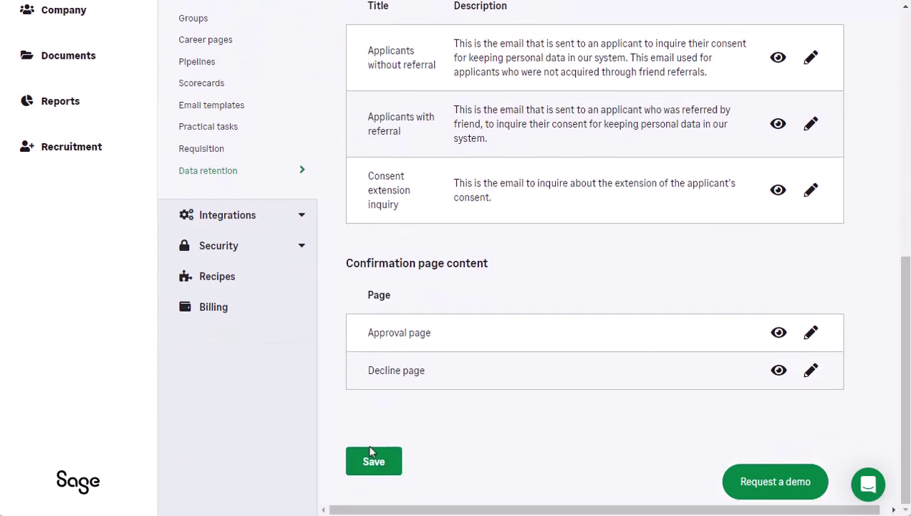
pyautogui.click(370, 468)
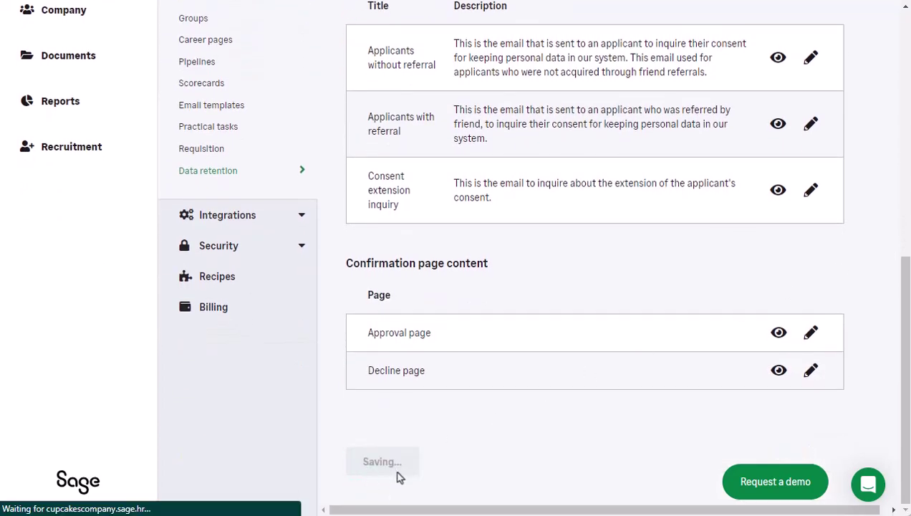